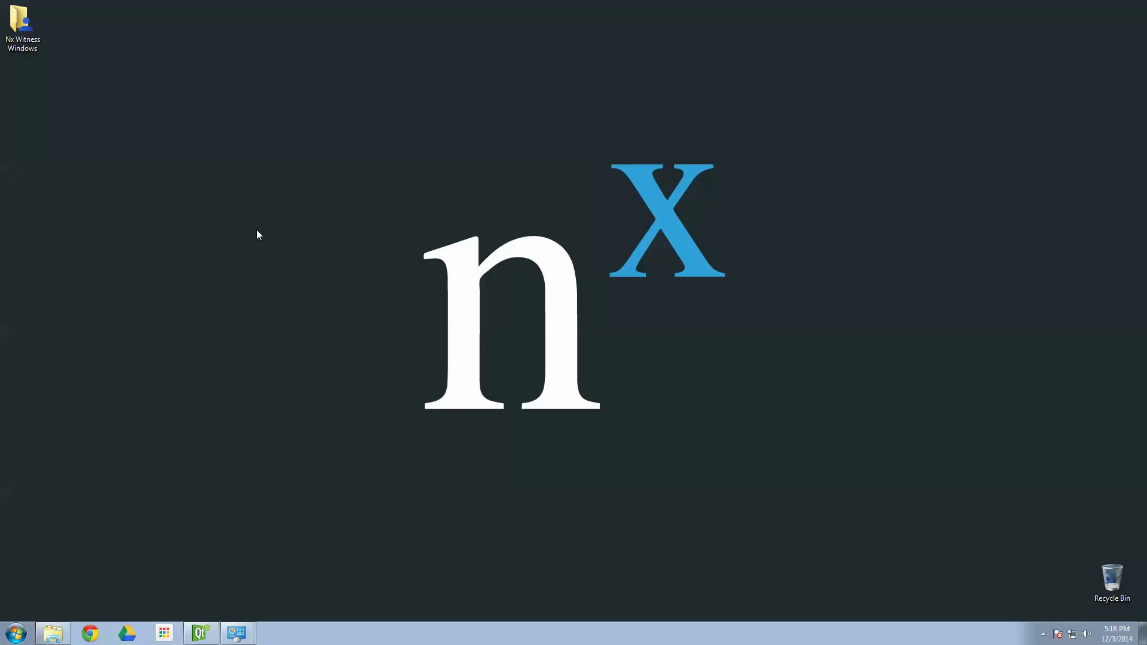
- Open the Nx Witness Windows folder, then its 64 Bit subfolder with the x64 client-only and server-only installers
{"action": "double_click", "coordinate": [35, 37]}
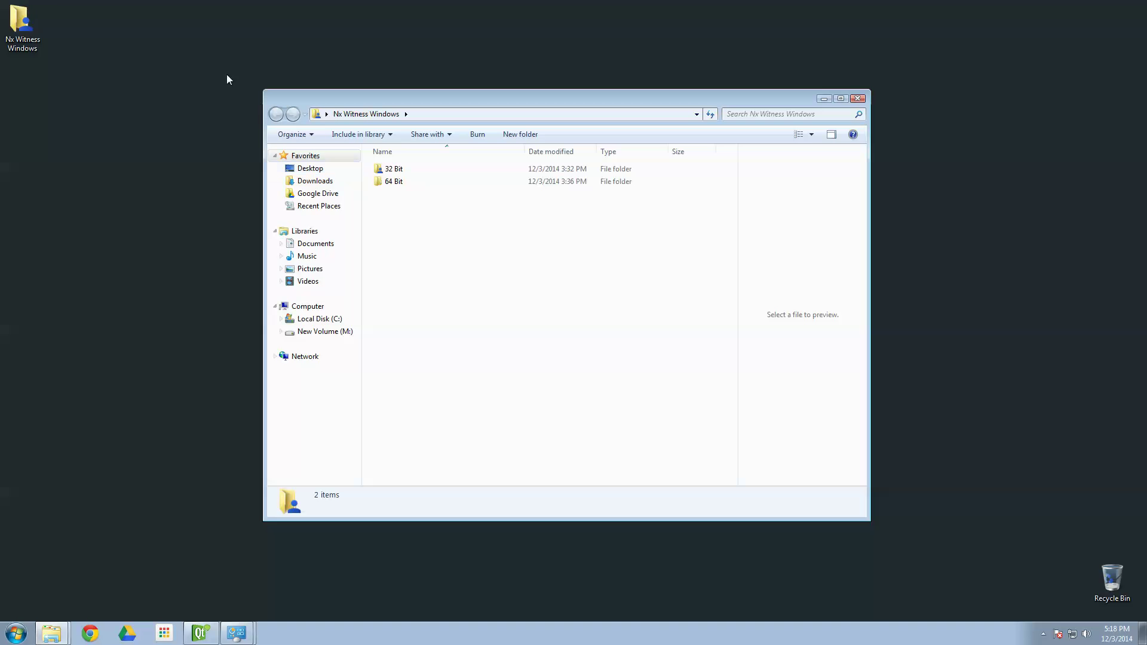
{"action": "double_click", "coordinate": [400, 184]}
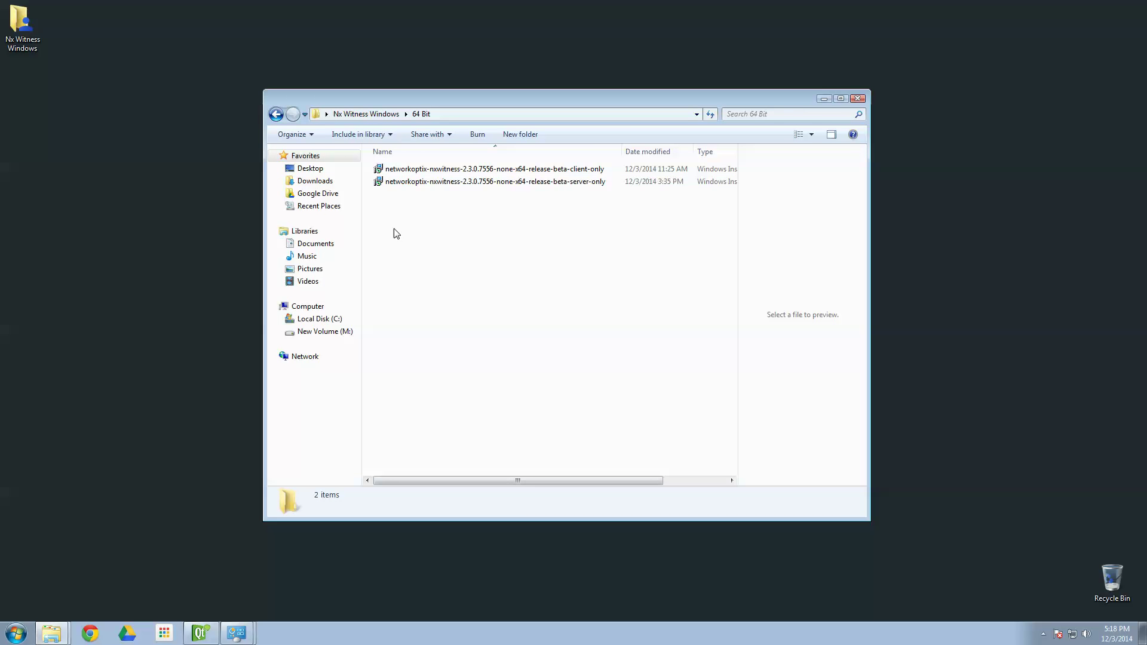
{"action": "left_click_drag", "start_coordinate": [642, 104], "coordinate": [644, 72]}
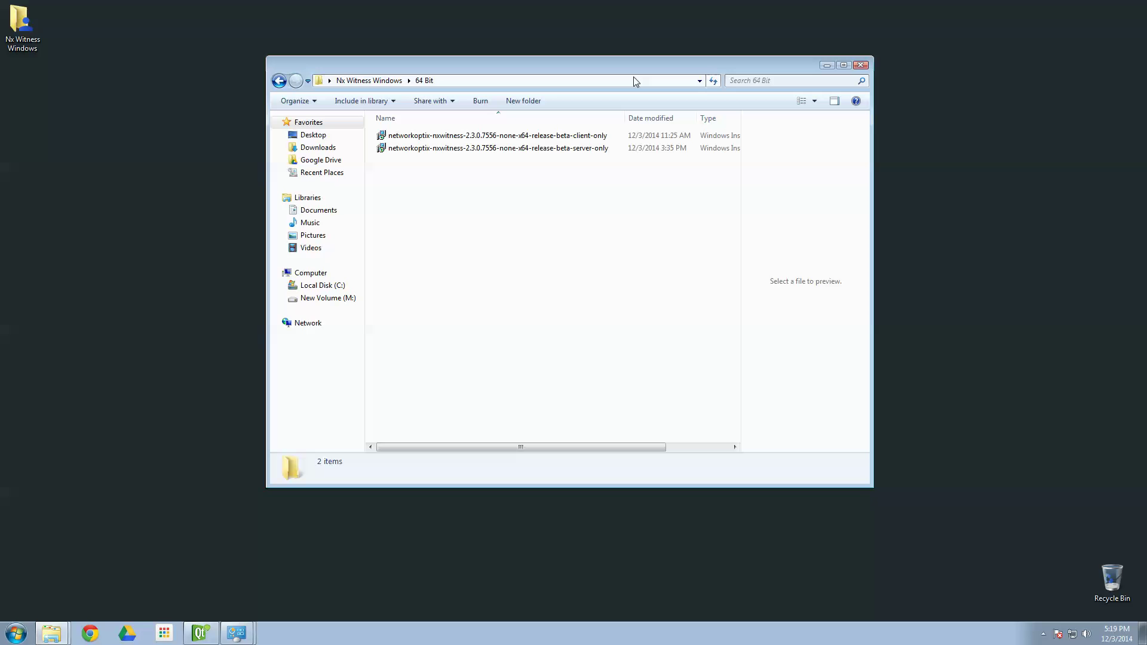
- Run the server-only .msi past the security warning and bring its setup wizard forward
{"action": "double_click", "coordinate": [525, 149]}
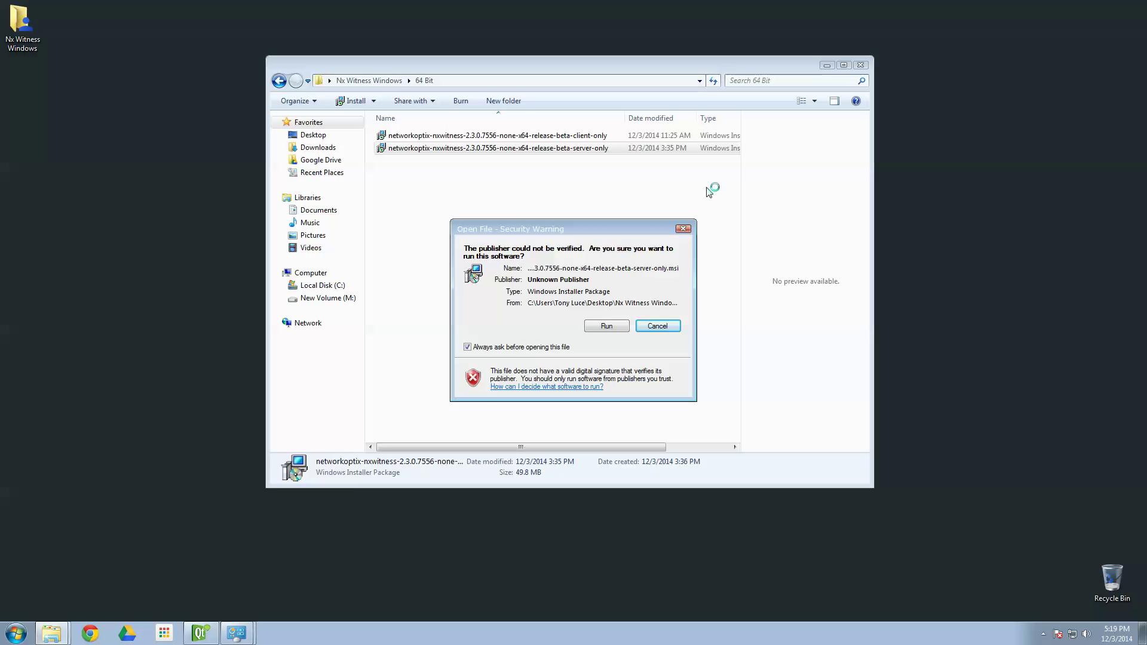
{"action": "left_click", "coordinate": [605, 326]}
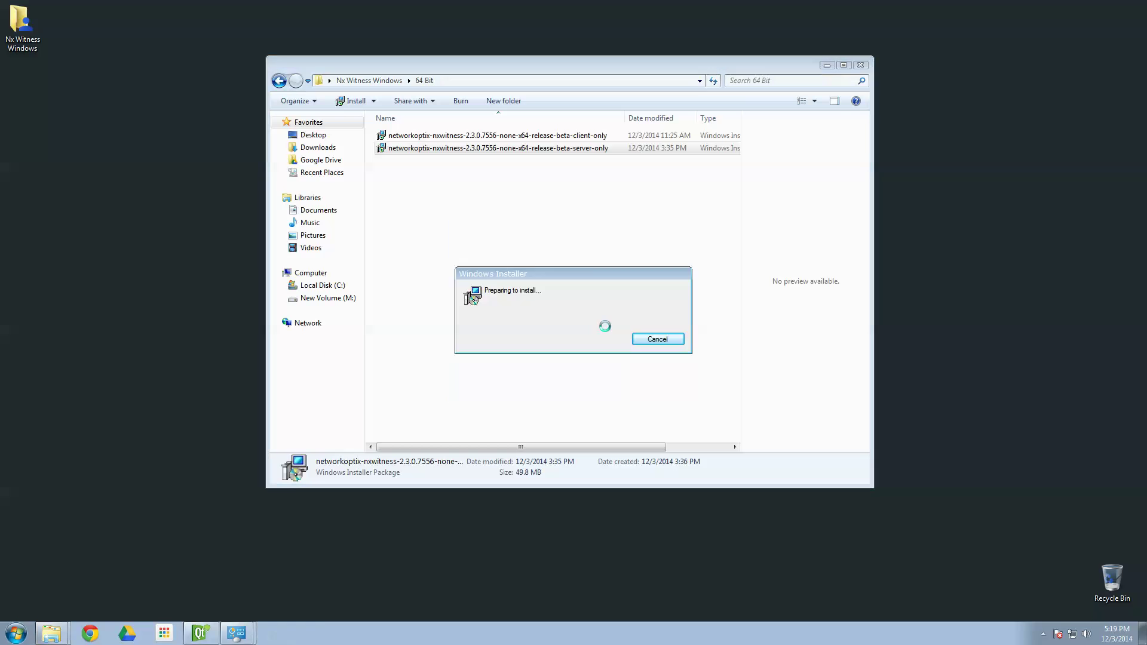
{"action": "left_click", "coordinate": [827, 65]}
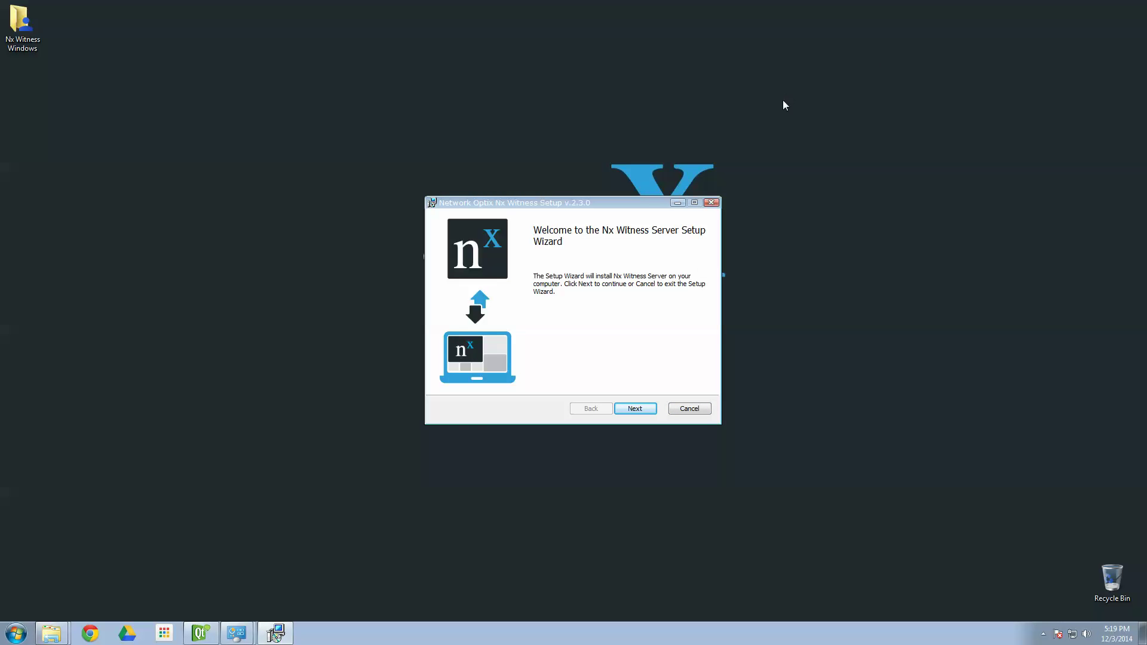
{"action": "left_click_drag", "start_coordinate": [642, 205], "coordinate": [615, 127]}
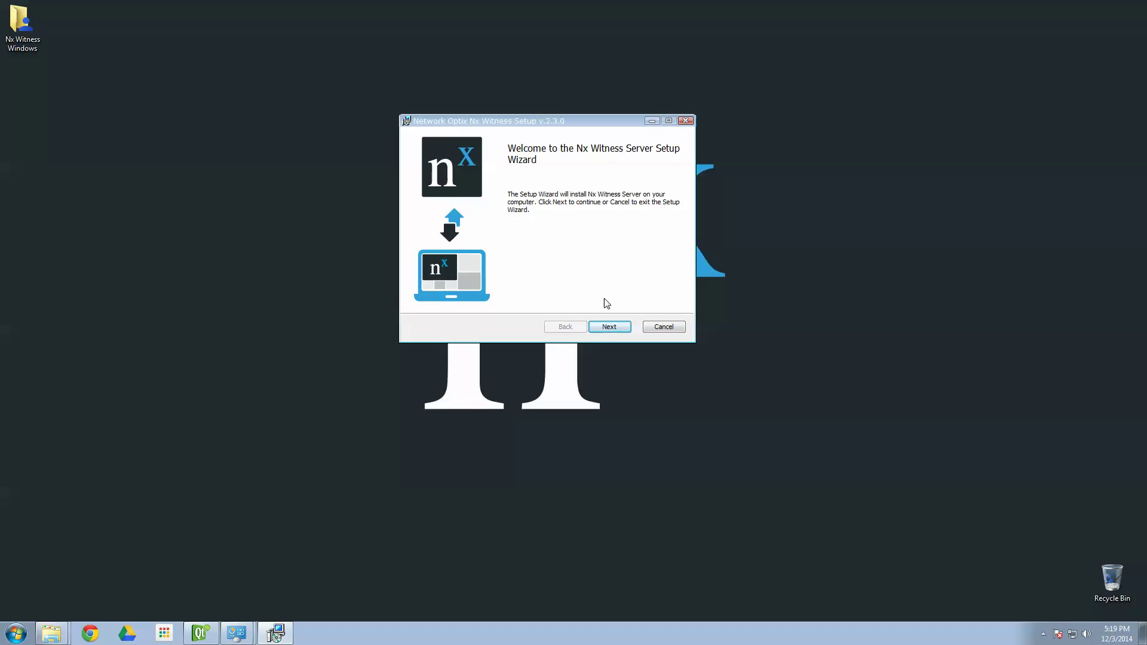
- Accept the server license terms and advance to the Server Configuration page
{"action": "left_click", "coordinate": [608, 326]}
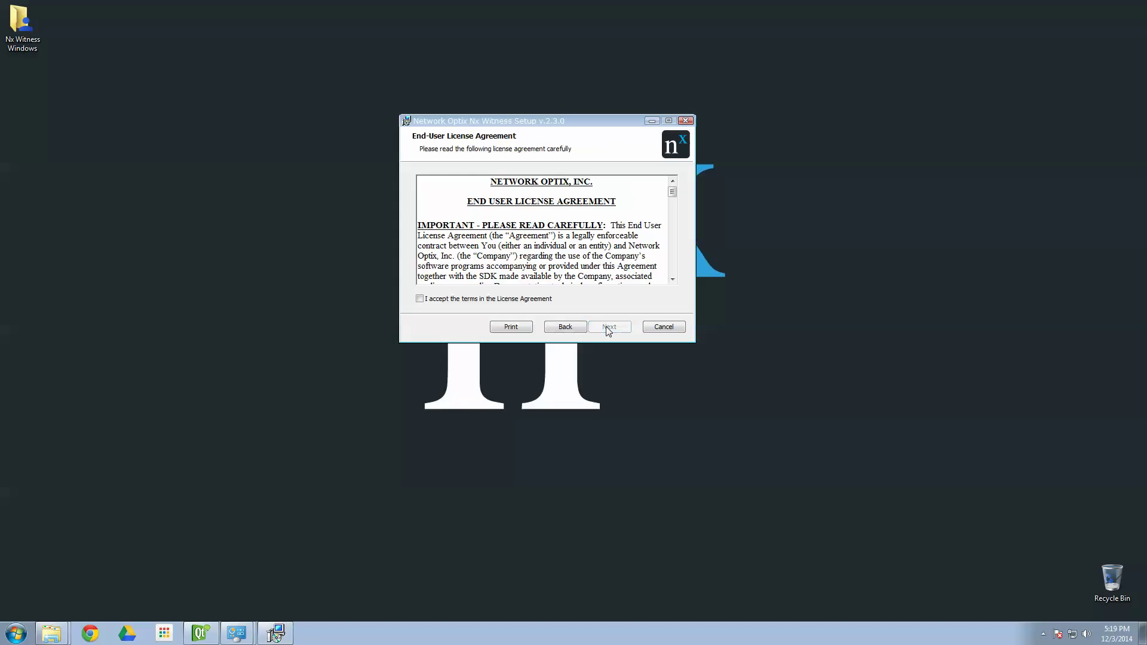
{"action": "left_click", "coordinate": [539, 299]}
{"action": "left_click_drag", "start_coordinate": [673, 194], "coordinate": [675, 273]}
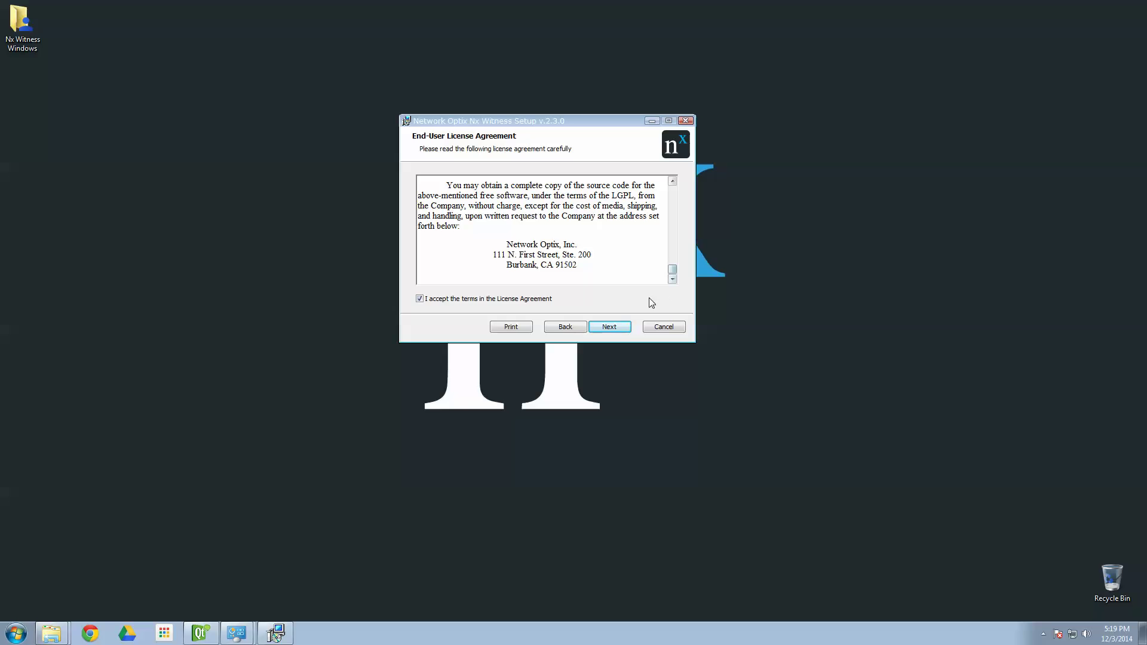
{"action": "left_click", "coordinate": [623, 330]}
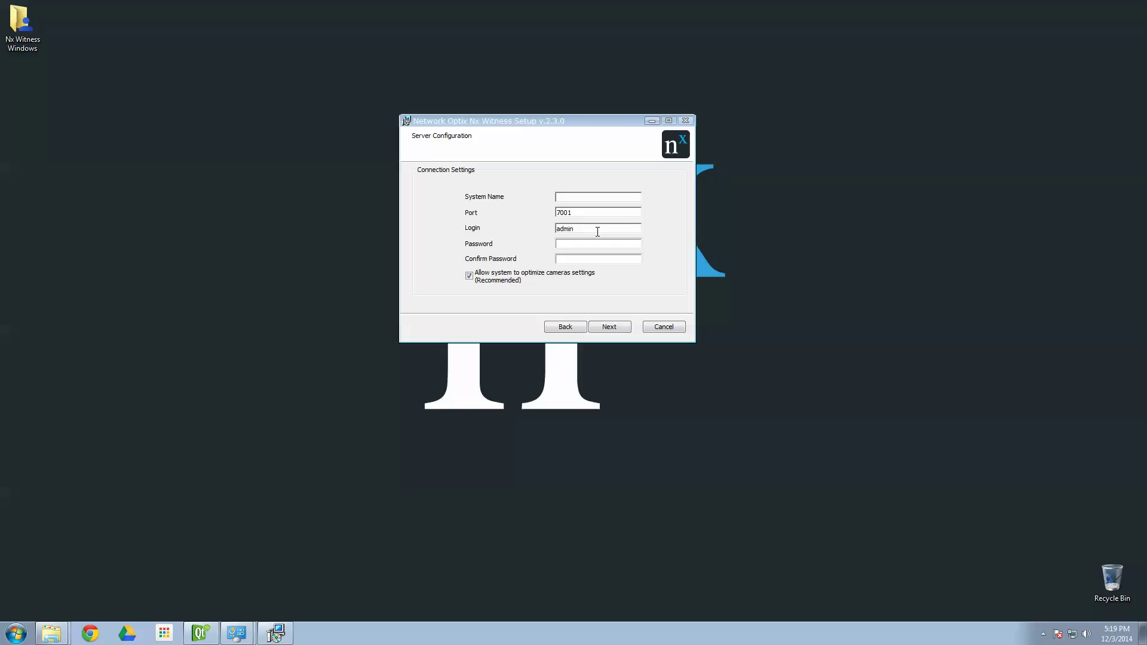
- Enter system name 'Nx Demo', login admin, and the admin password with its confirmation
{"action": "type", "text": "Nx Demo"}
{"action": "key", "text": "Tab"}
{"action": "key", "text": "Tab"}
{"action": "key", "text": "Tab"}
{"action": "type", "text": "admin"}
{"action": "key", "text": "Tab"}
{"action": "type", "text": "admin"}
{"action": "left_click", "coordinate": [610, 327]}
- Install Nx Witness Server to completion and finish the wizard
{"action": "left_click", "coordinate": [608, 328]}
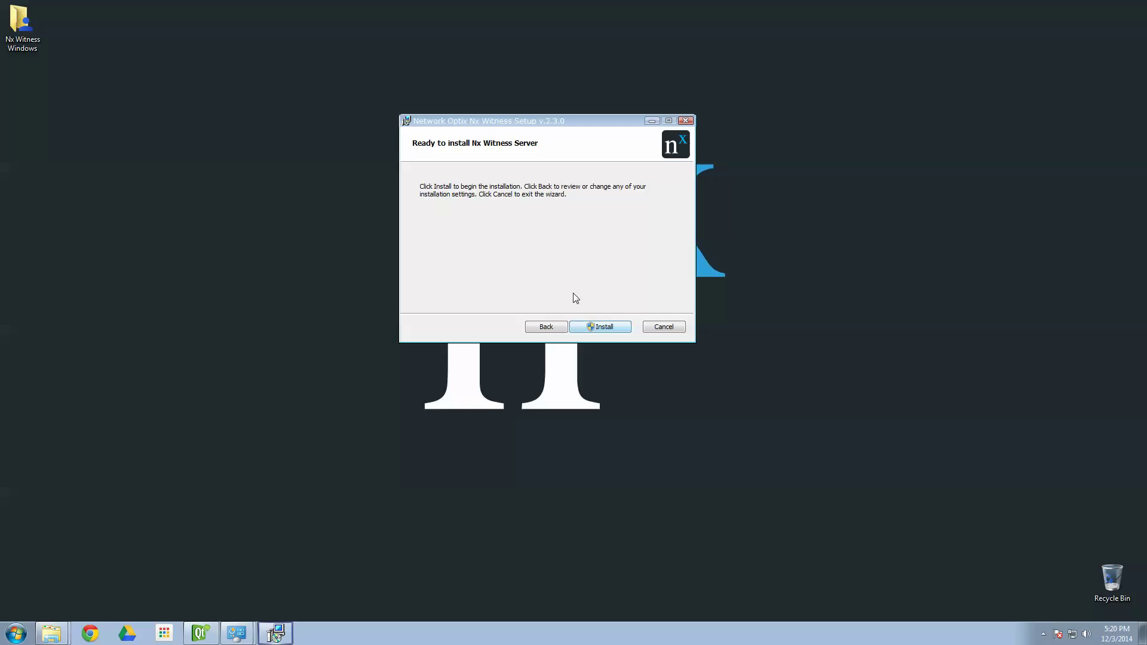
{"action": "left_click", "coordinate": [608, 328]}
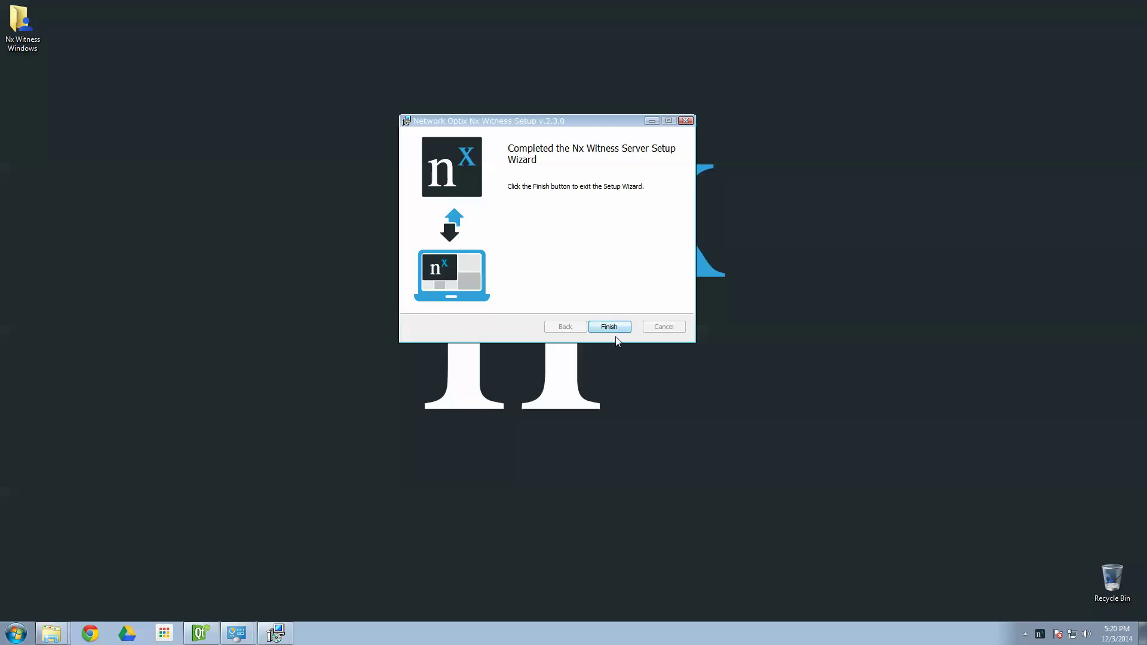
{"action": "left_click", "coordinate": [619, 327]}
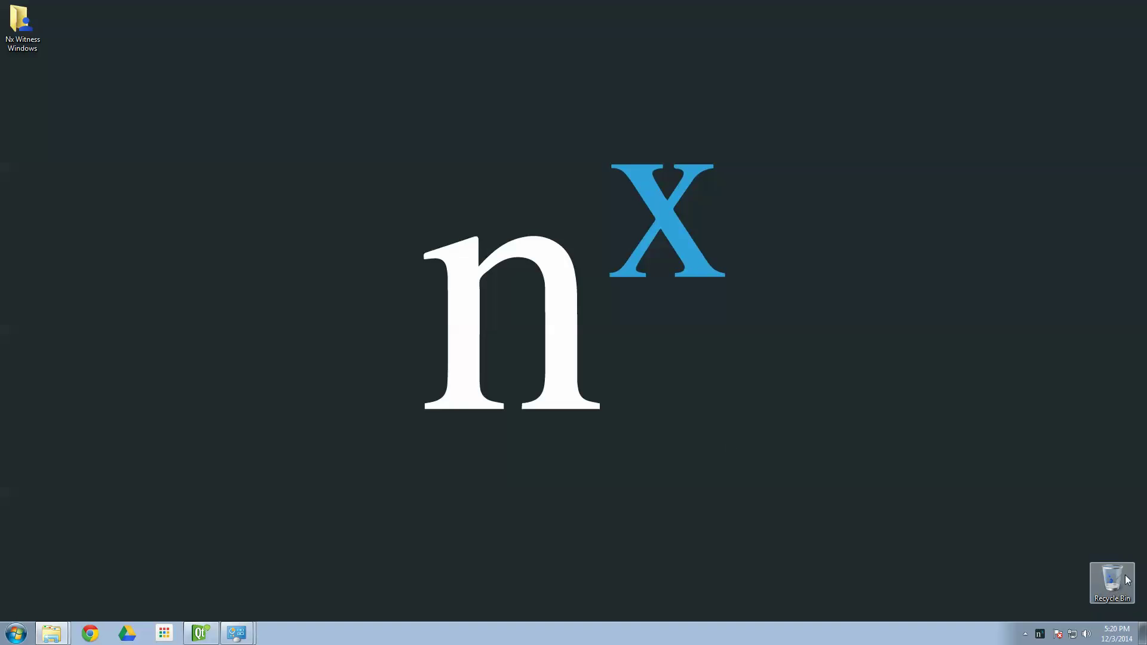
- Show the nx tray icon's Media Server menu, confirming the server is started
{"action": "right_click", "coordinate": [1045, 639]}
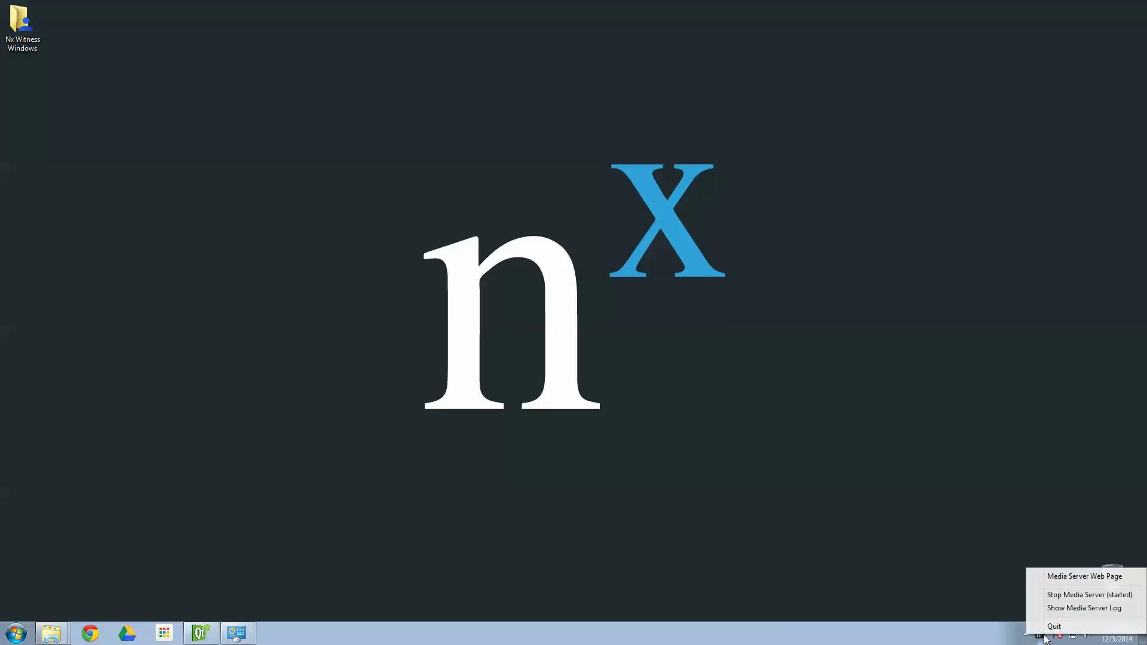
{"action": "left_click", "coordinate": [1050, 637]}
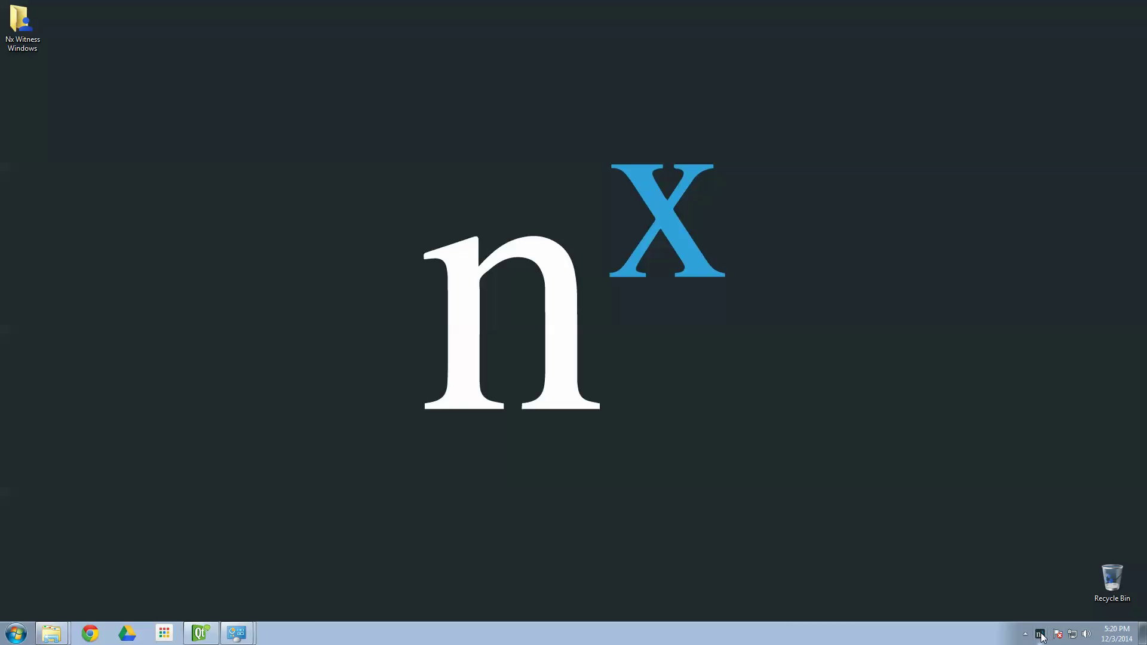
{"action": "right_click", "coordinate": [1040, 635]}
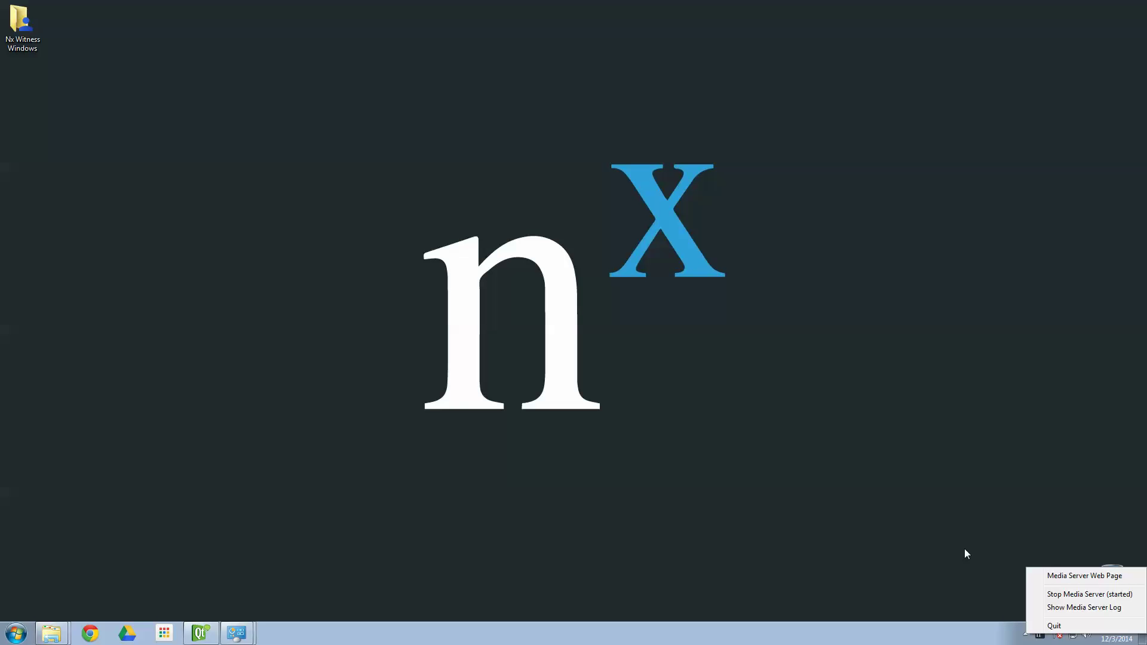
- Launch the client-only .msi from the 64 Bit folder, past the security warning and welcome page
{"action": "left_click", "coordinate": [235, 252]}
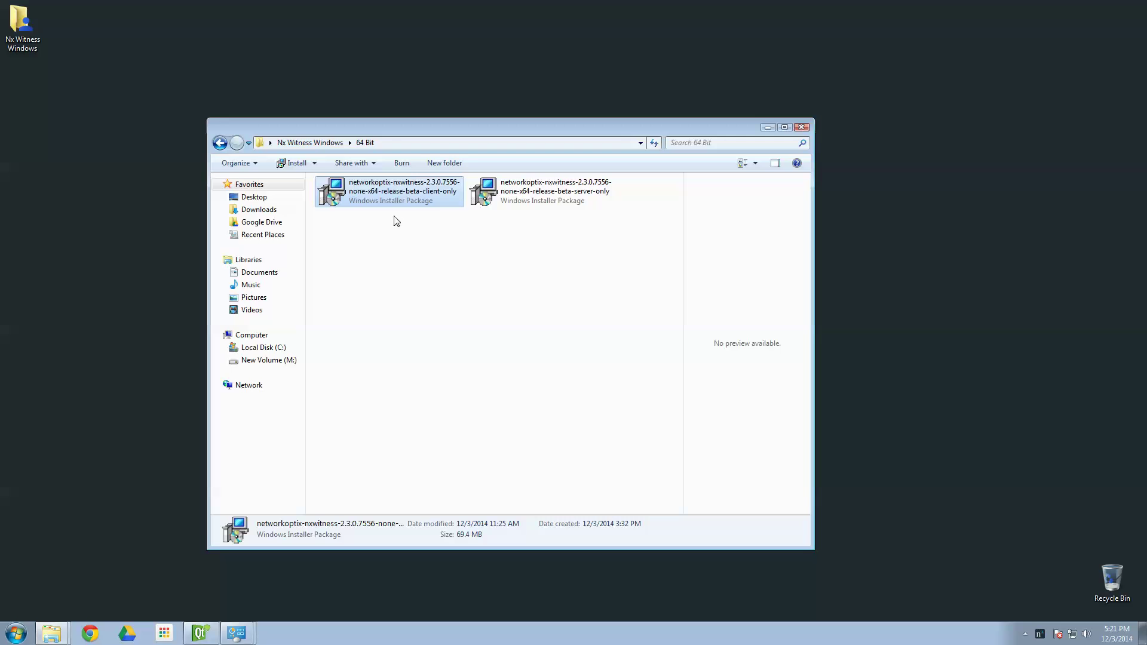
{"action": "left_click", "coordinate": [512, 251]}
{"action": "double_click", "coordinate": [443, 199]}
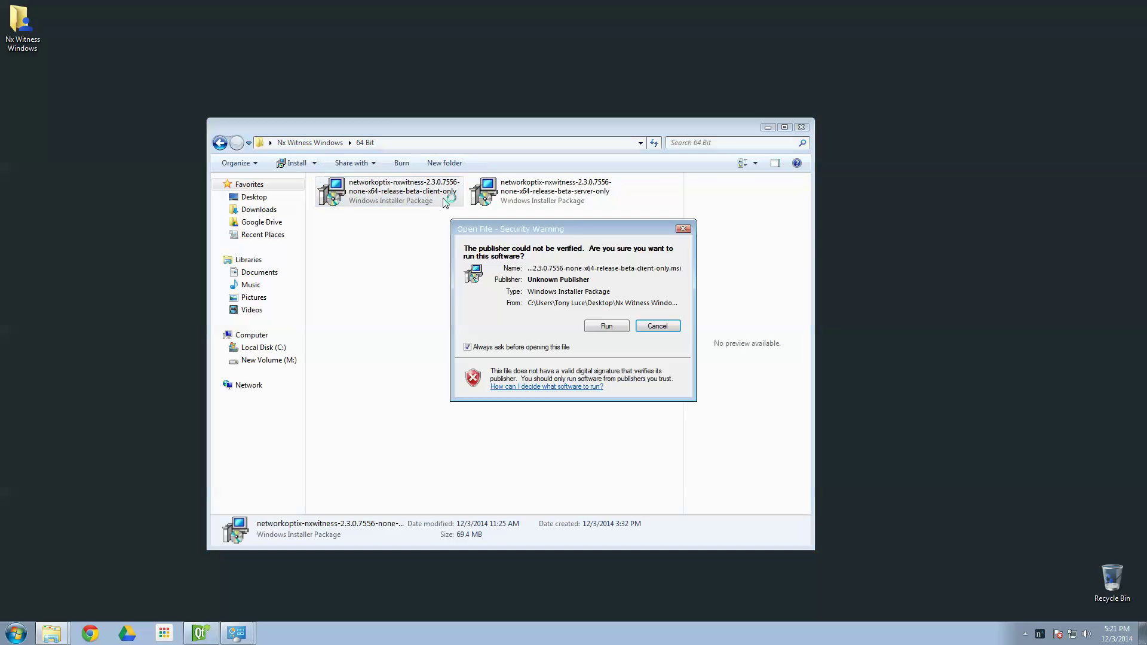
{"action": "left_click", "coordinate": [607, 326]}
{"action": "left_click", "coordinate": [636, 412]}
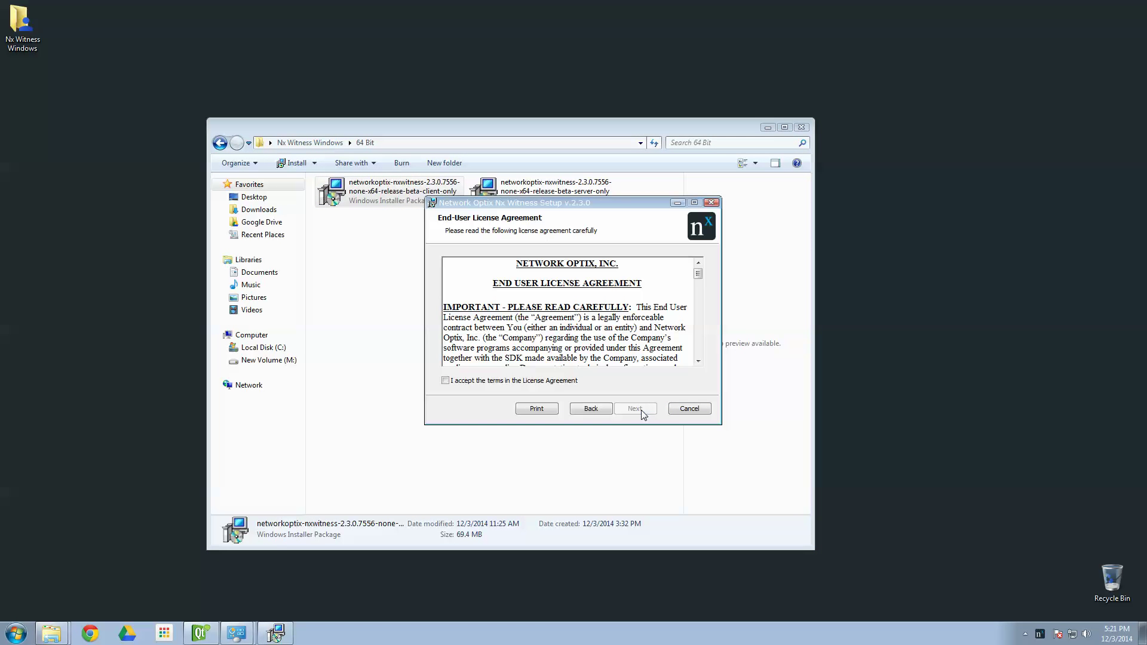
- Accept the client licence terms and reach Product Features with 'Place Shortcut on Desktop' enabled
{"action": "left_click", "coordinate": [768, 127]}
{"action": "left_click", "coordinate": [471, 381]}
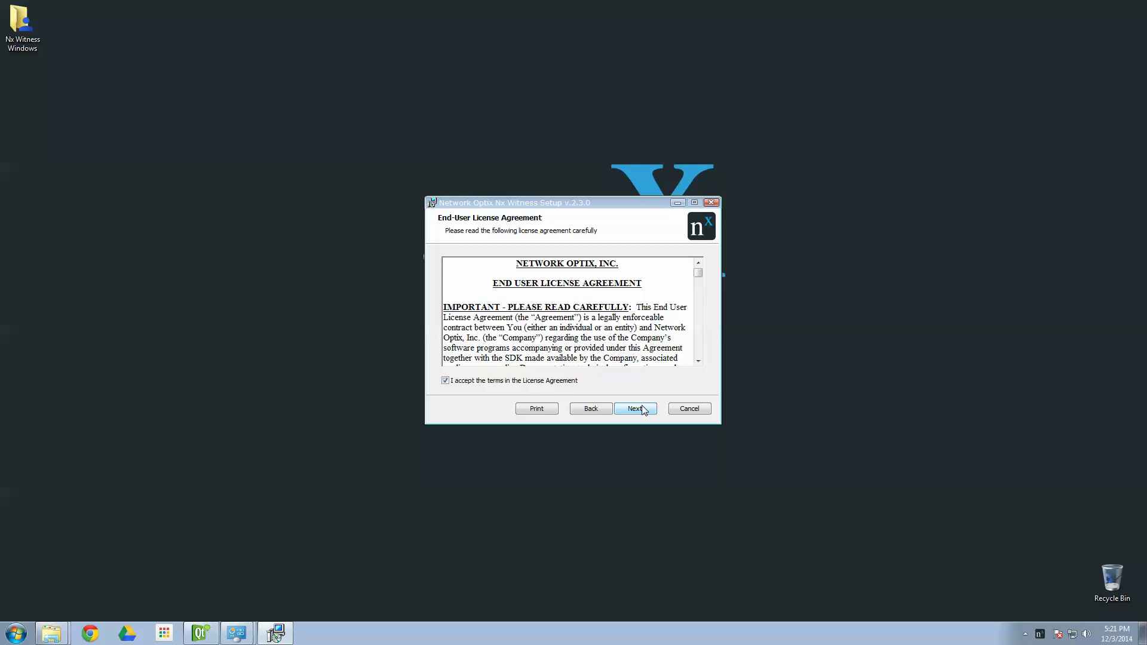
{"action": "left_click", "coordinate": [642, 411]}
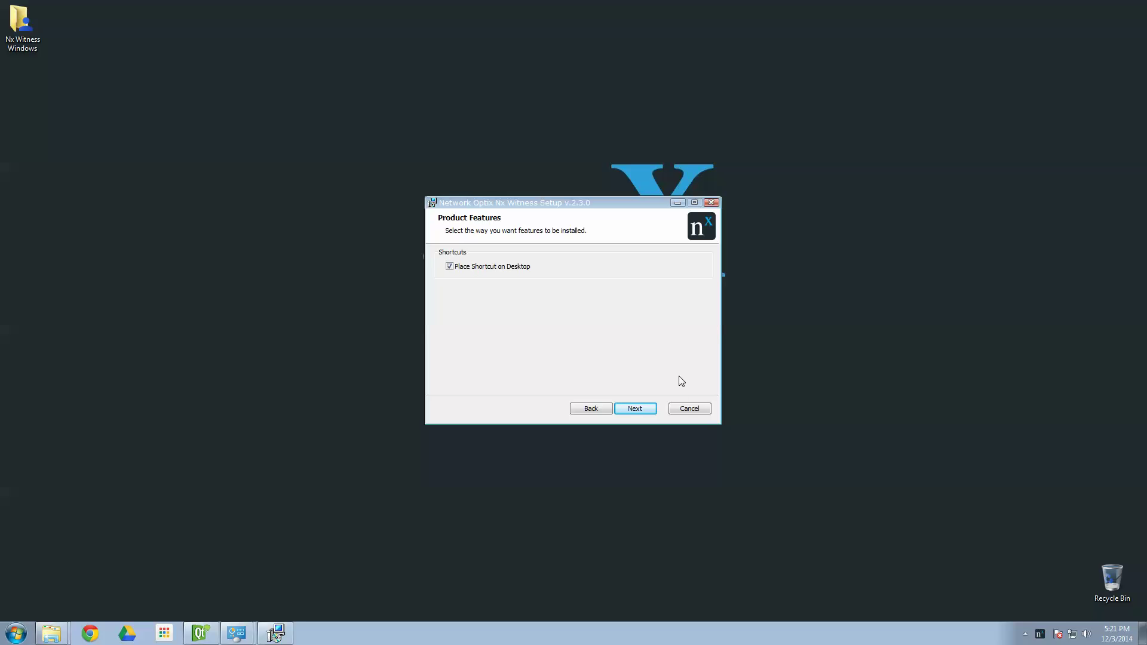
- Install the Nx Witness client and finish the wizard with 'Launch Nx Witness' unchecked
{"action": "left_click", "coordinate": [639, 411]}
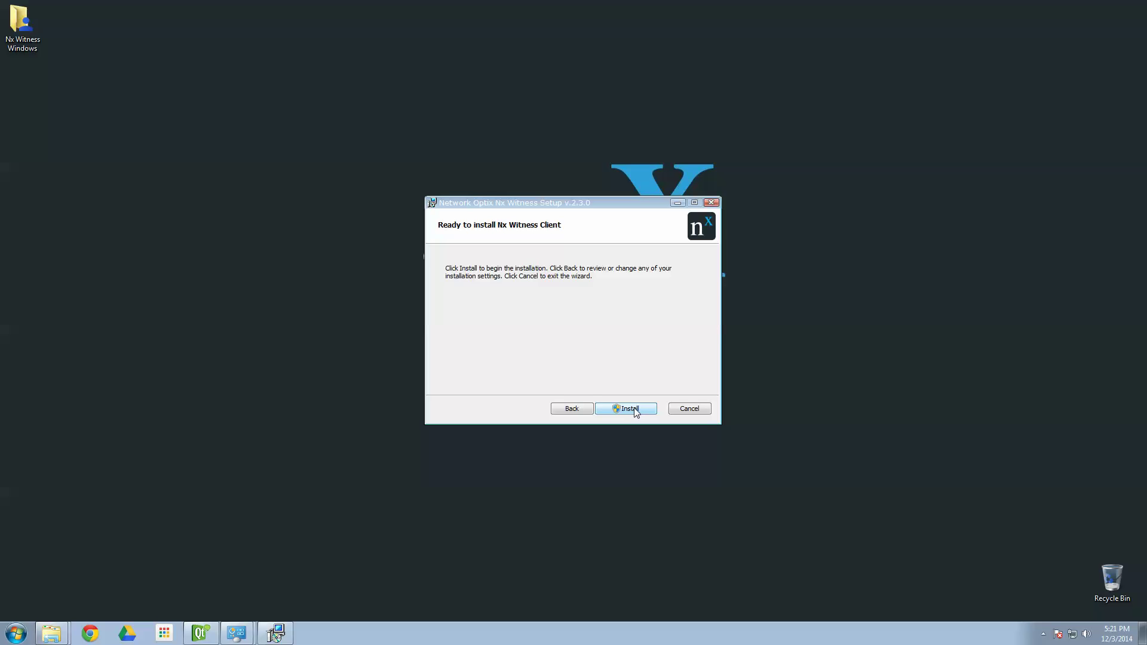
{"action": "left_click", "coordinate": [635, 410]}
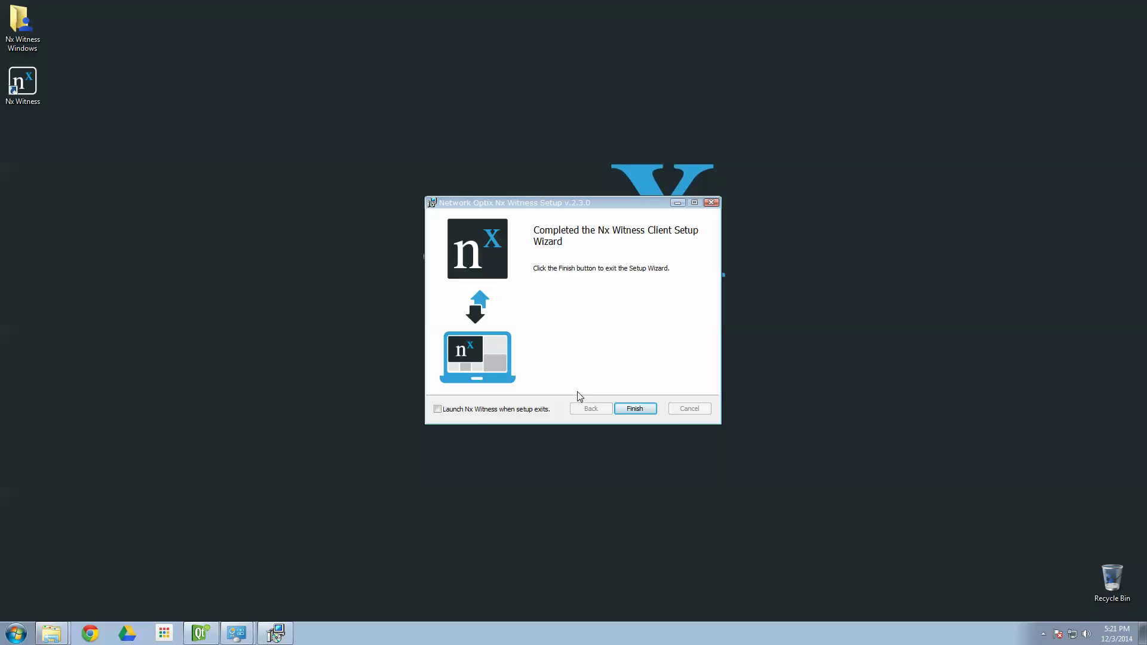
{"action": "left_click_drag", "start_coordinate": [630, 207], "coordinate": [619, 156]}
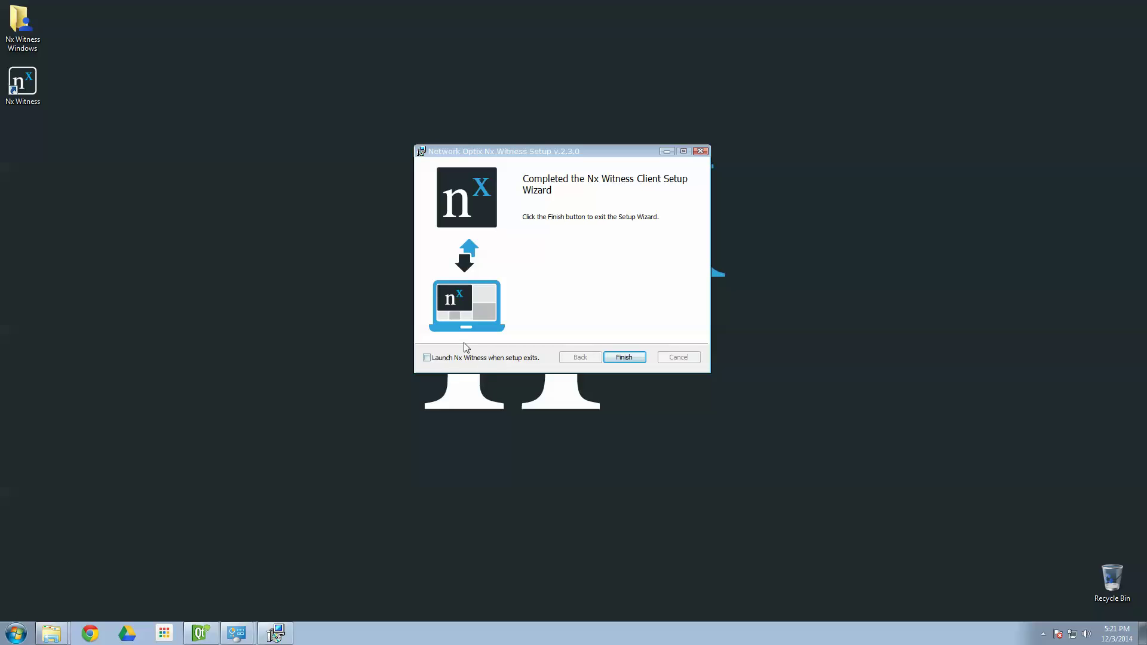
{"action": "left_click", "coordinate": [624, 357]}
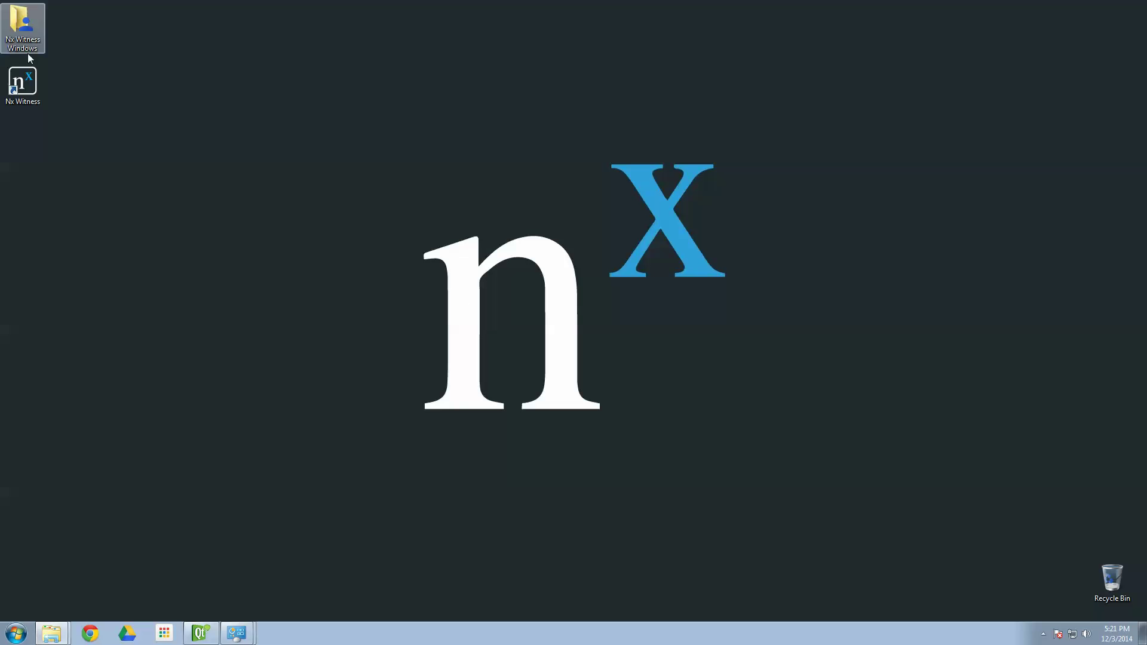
- Start the Nx Witness client from its desktop shortcut
{"action": "double_click", "coordinate": [23, 82]}
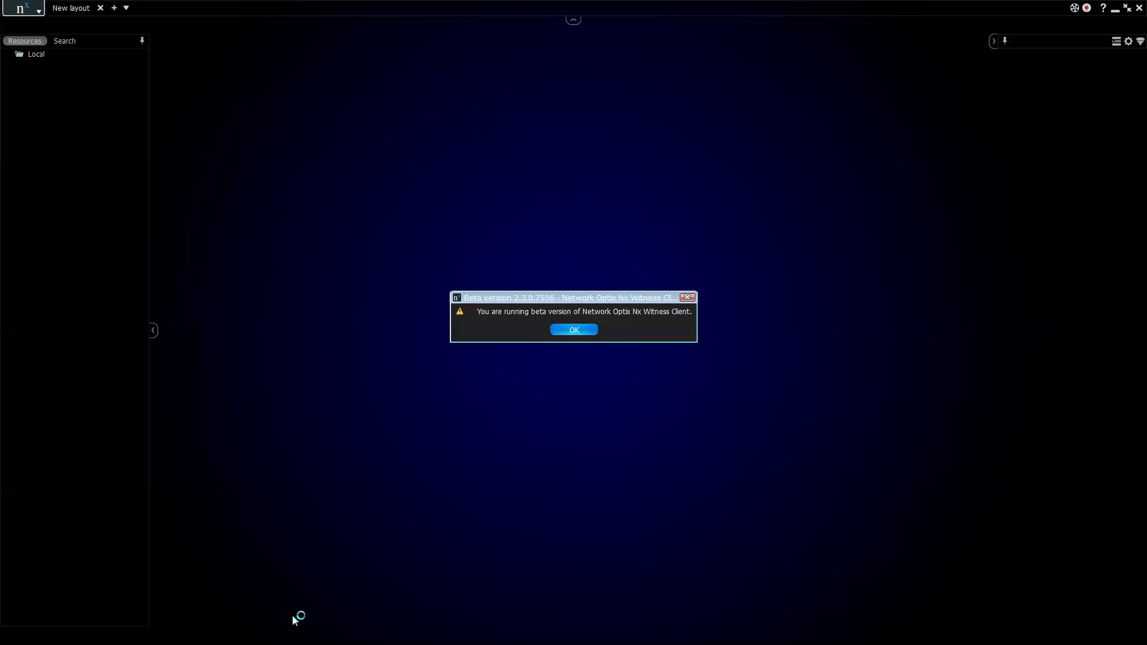
- Dismiss the beta notice, enter the admin password, test successfully, and connect to 127.0.0.1:7001
{"action": "left_click", "coordinate": [577, 330]}
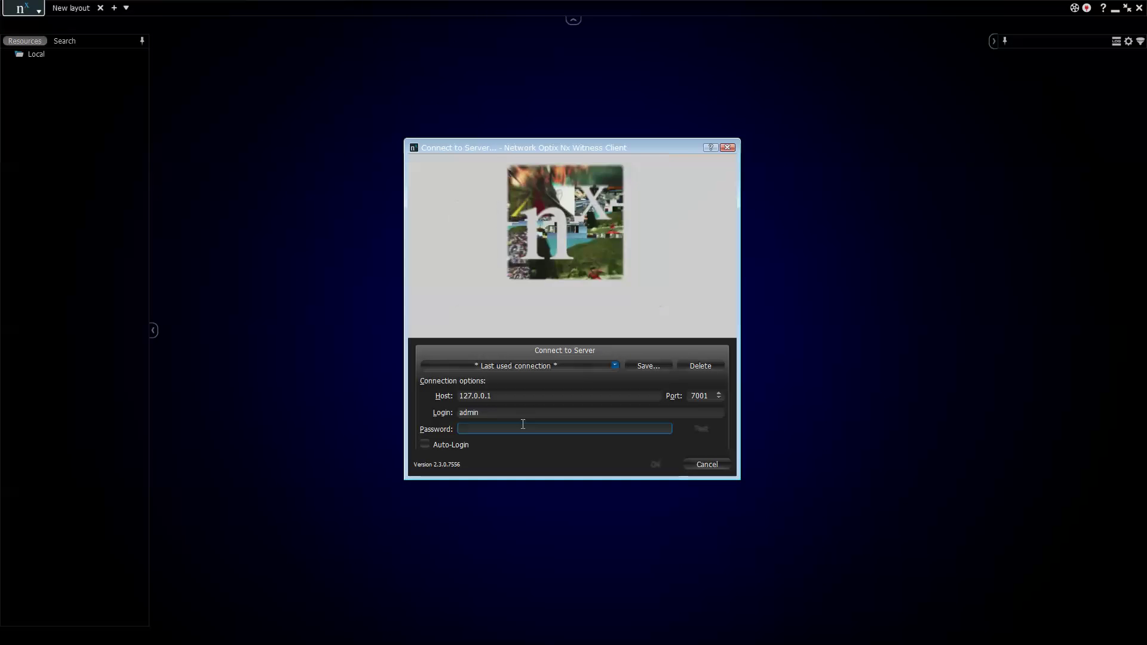
{"action": "type", "text": "admin"}
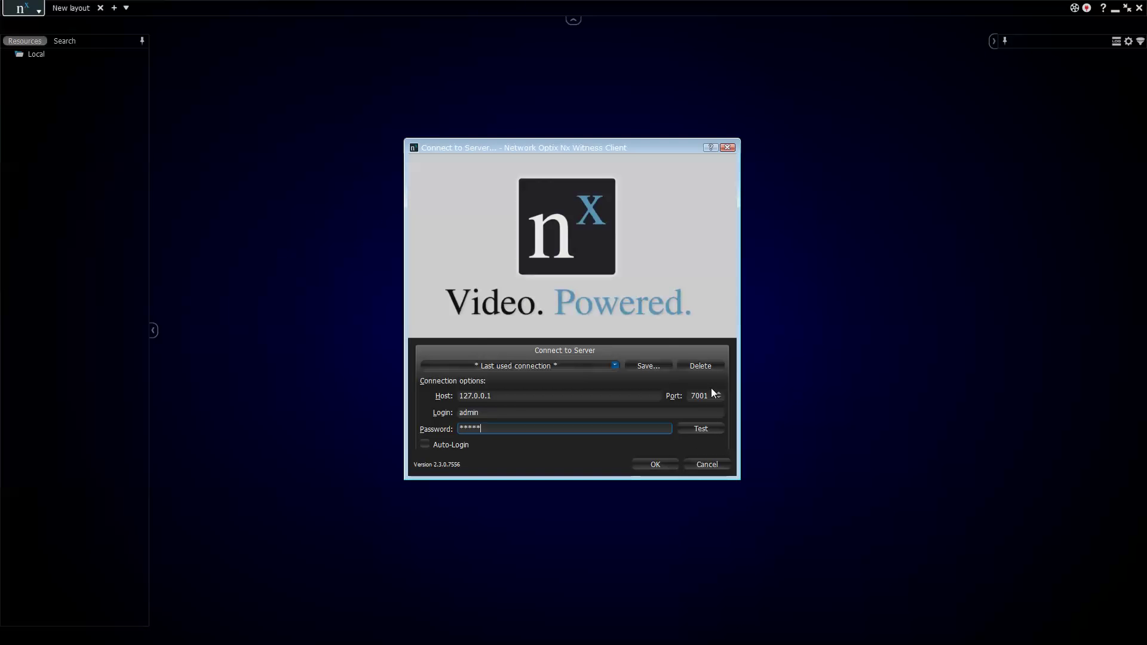
{"action": "left_click", "coordinate": [699, 434]}
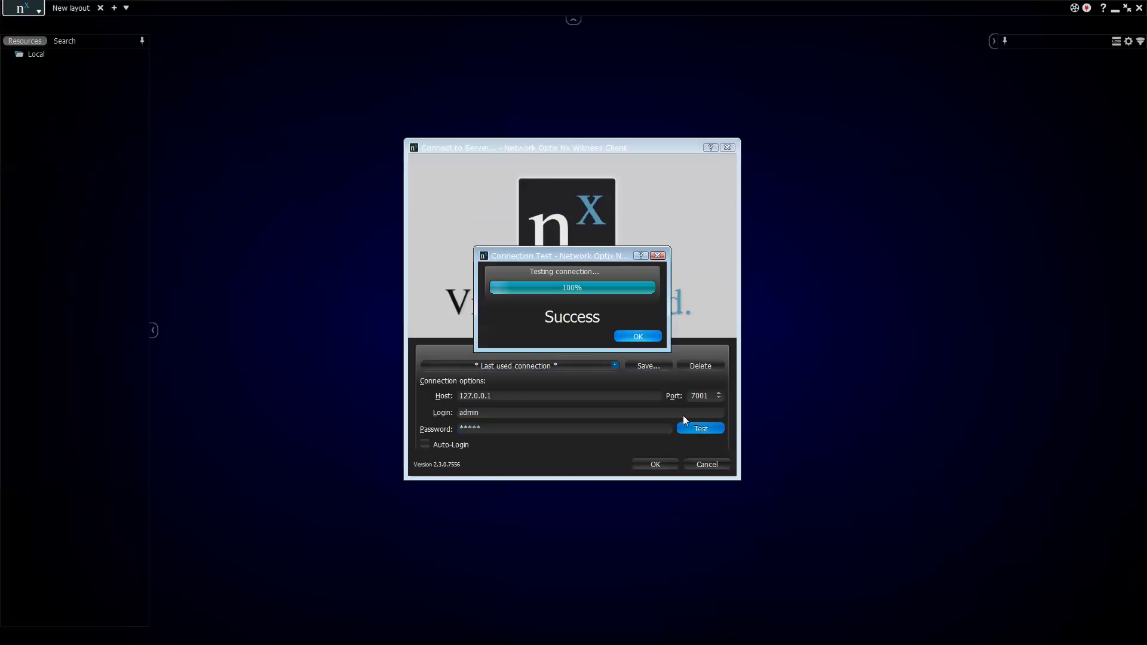
{"action": "left_click", "coordinate": [627, 340]}
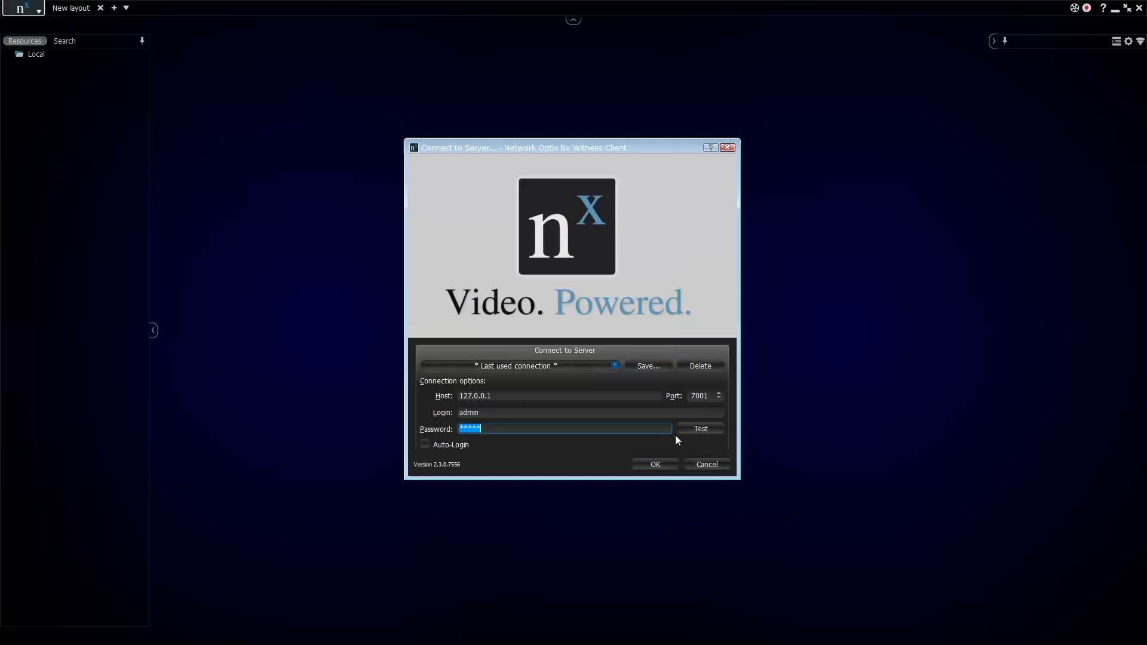
{"action": "left_click", "coordinate": [654, 464]}
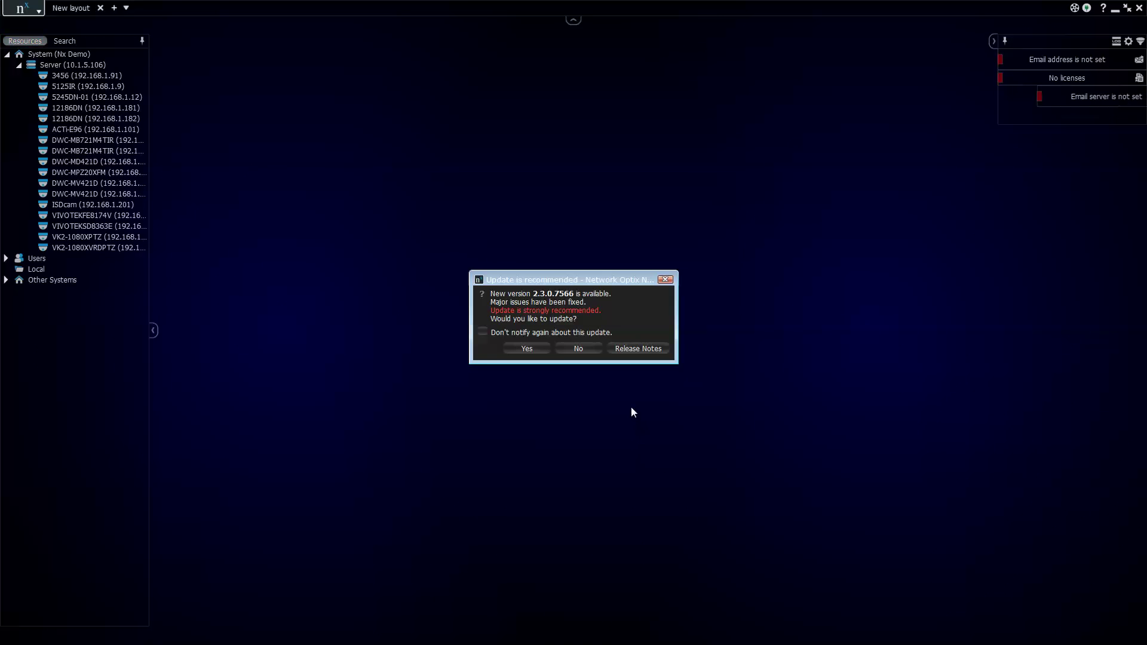
- Decline the recommended client update to version 2.3.0.7566
{"action": "left_click", "coordinate": [580, 349]}
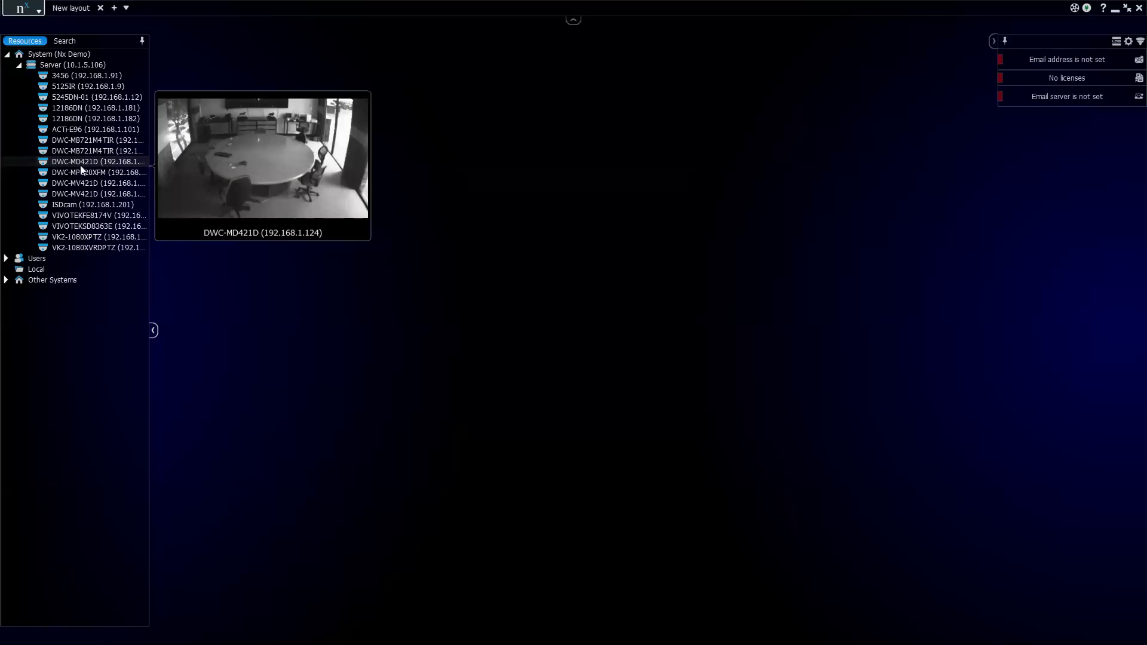
- Place DWC-MPZ20XFM and DWC-MB721M4TIR feeds on New layout, briefly maximizing DWC-MPZ20XFM then restoring
{"action": "left_click_drag", "start_coordinate": [80, 165], "coordinate": [389, 189]}
{"action": "left_click", "coordinate": [77, 140]}
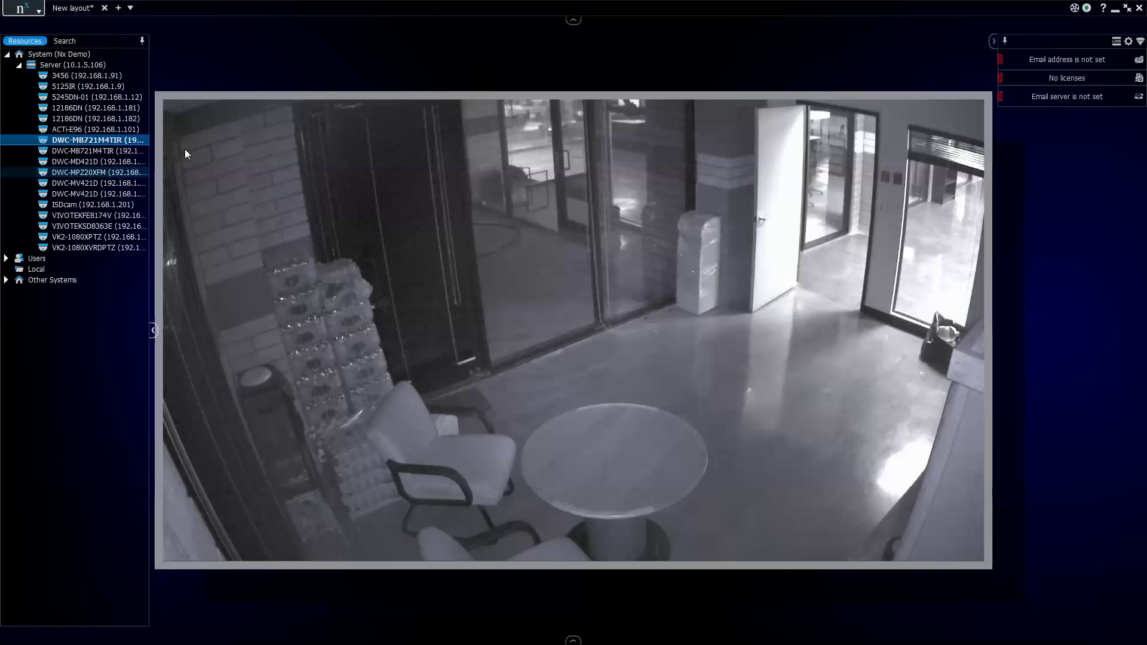
{"action": "left_click_drag", "start_coordinate": [96, 172], "coordinate": [323, 95]}
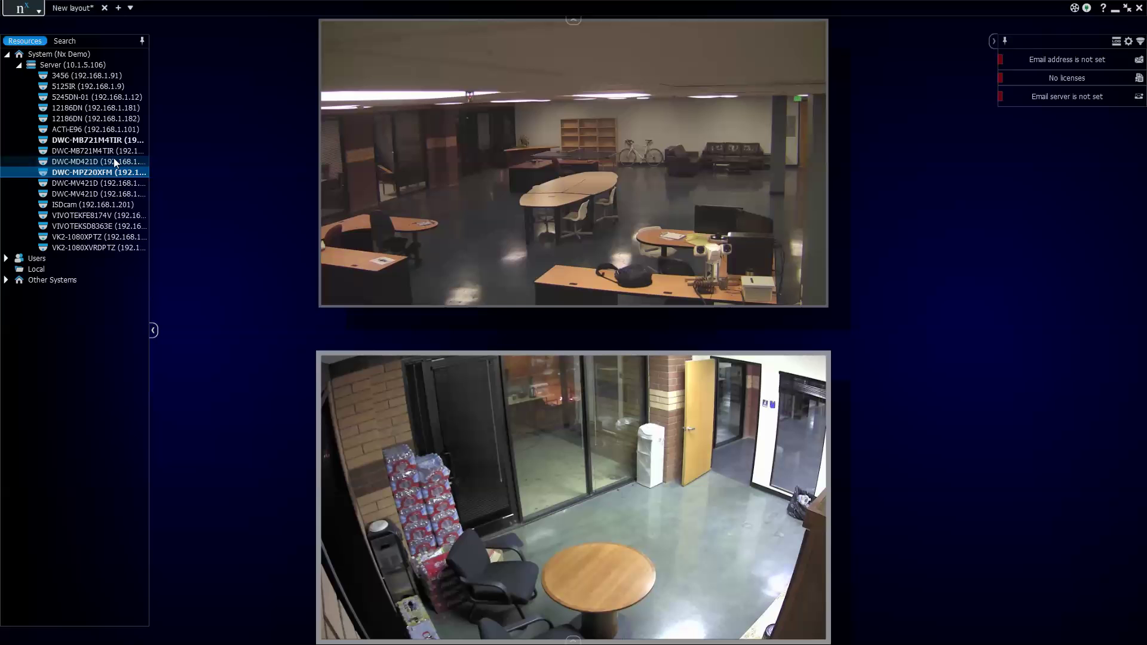
{"action": "left_click_drag", "start_coordinate": [113, 153], "coordinate": [387, 519]}
{"action": "double_click", "coordinate": [500, 360]}
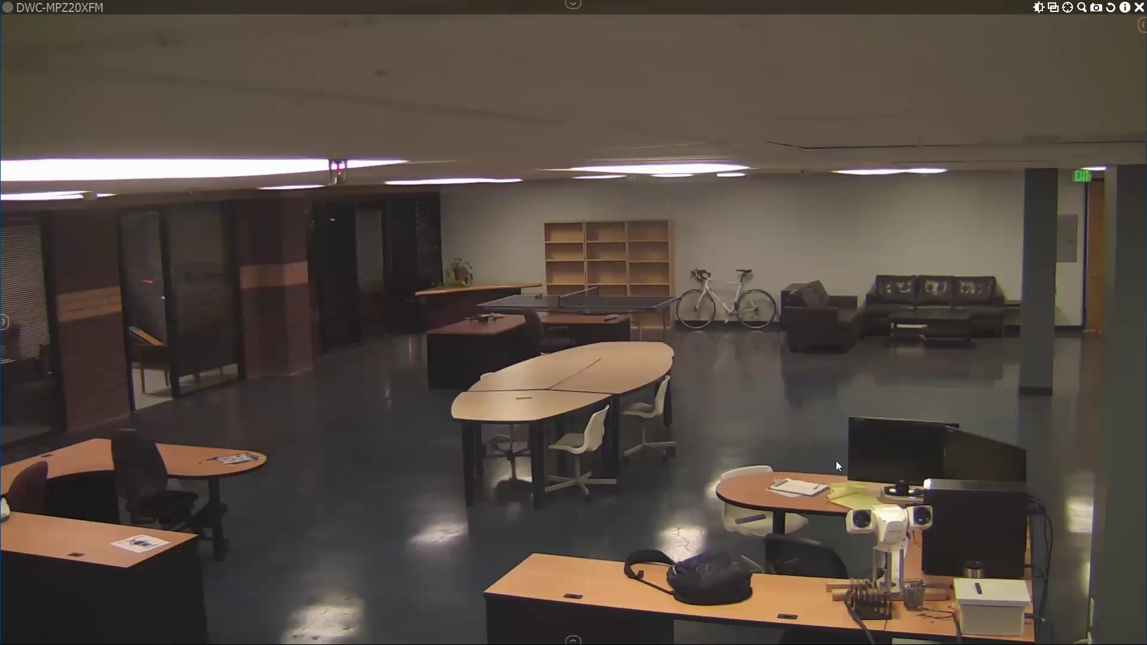
{"action": "double_click", "coordinate": [837, 460]}
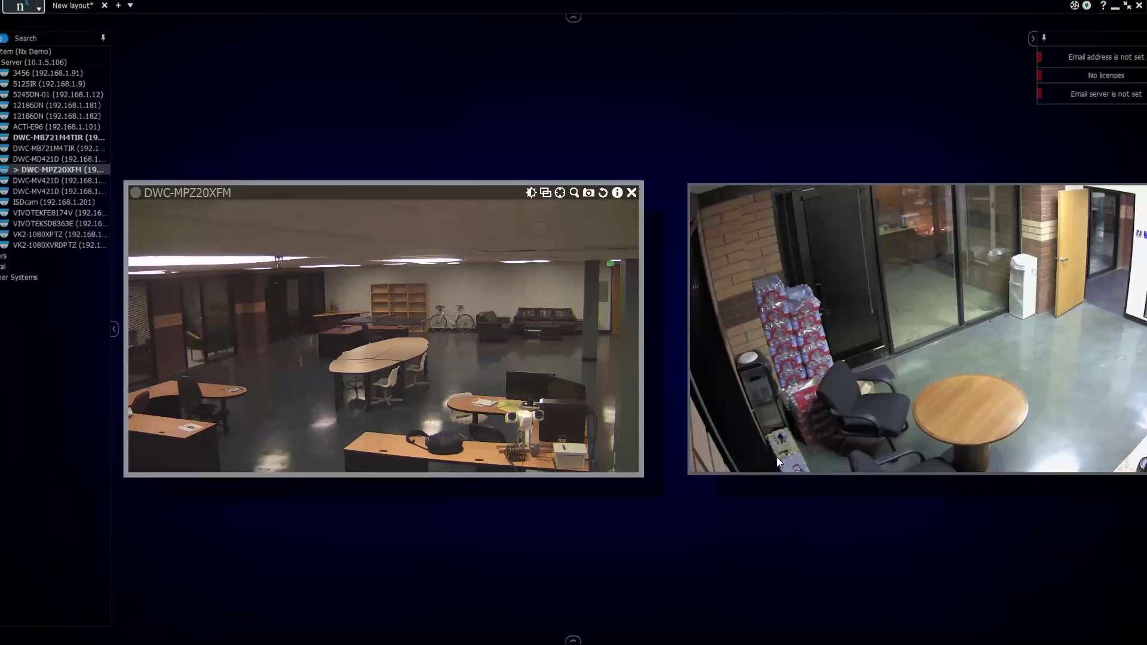